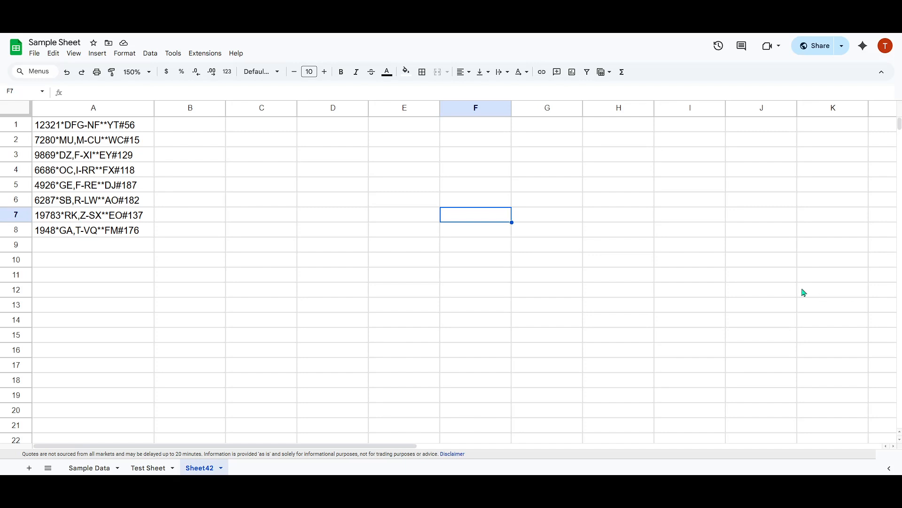
Look over the sheet by selecting empty cells, B1:B8, and the codes in A1:A8
{"action": "left_click", "coordinate": [524, 260]}
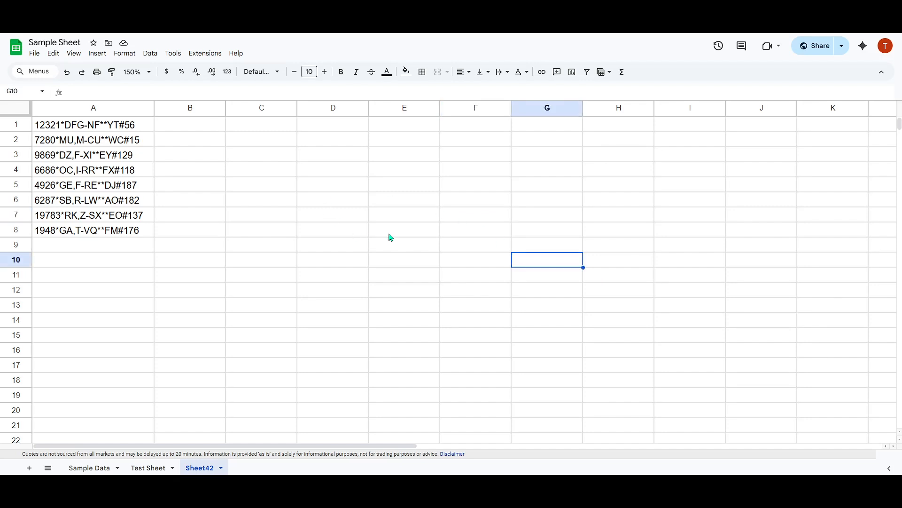
{"action": "left_click", "coordinate": [359, 173]}
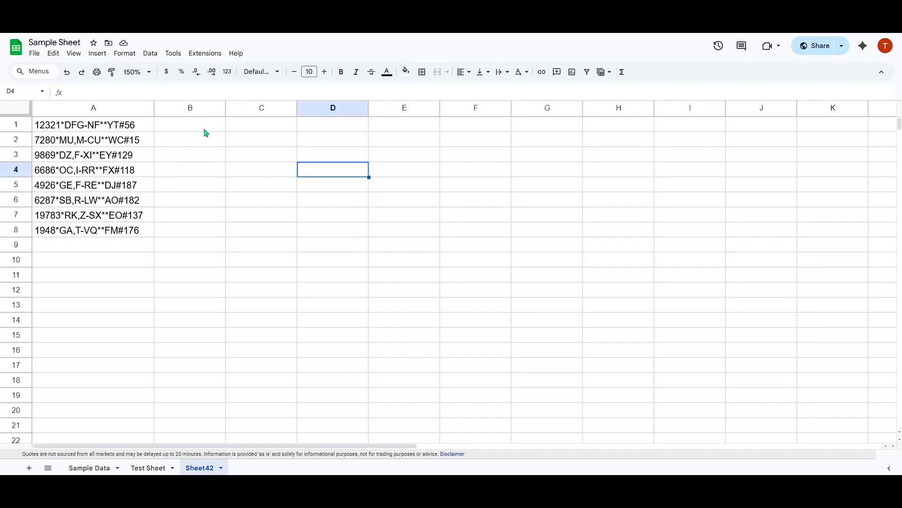
{"action": "left_click_drag", "start_coordinate": [187, 125], "coordinate": [186, 230]}
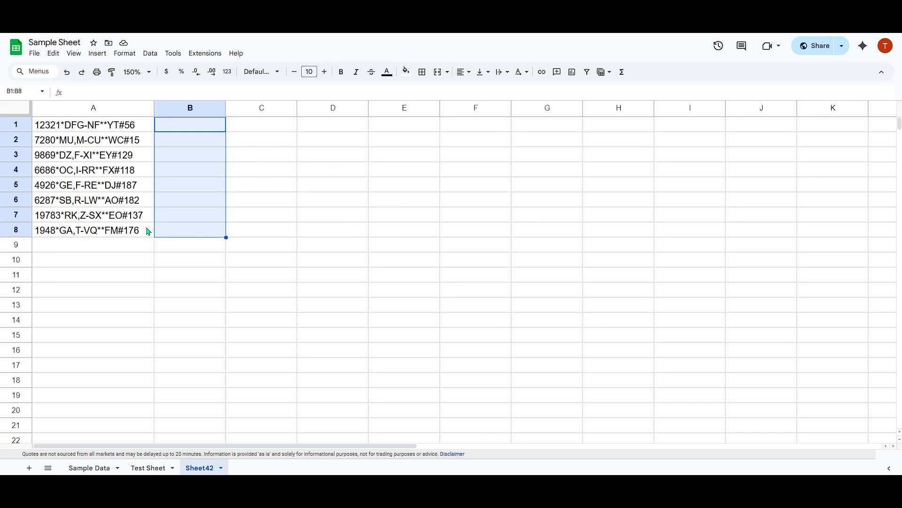
{"action": "left_click_drag", "start_coordinate": [113, 231], "coordinate": [92, 124]}
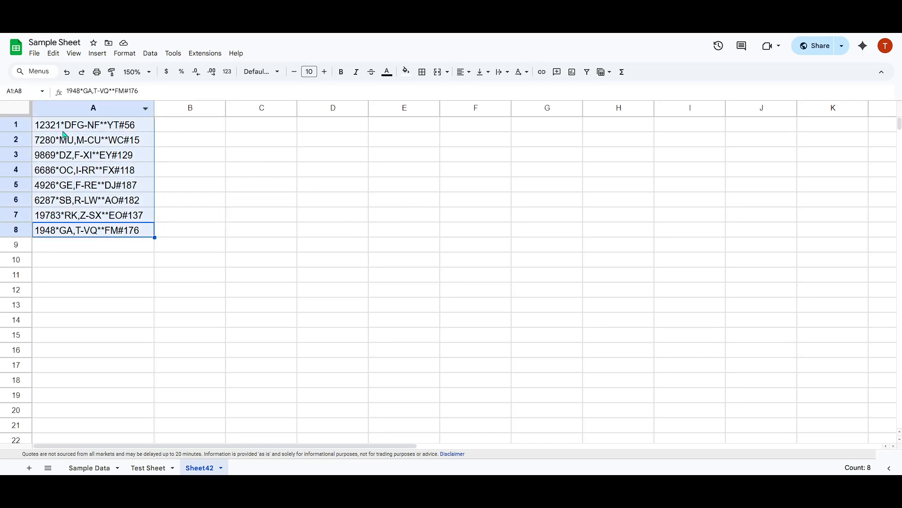
{"action": "left_click", "coordinate": [193, 154]}
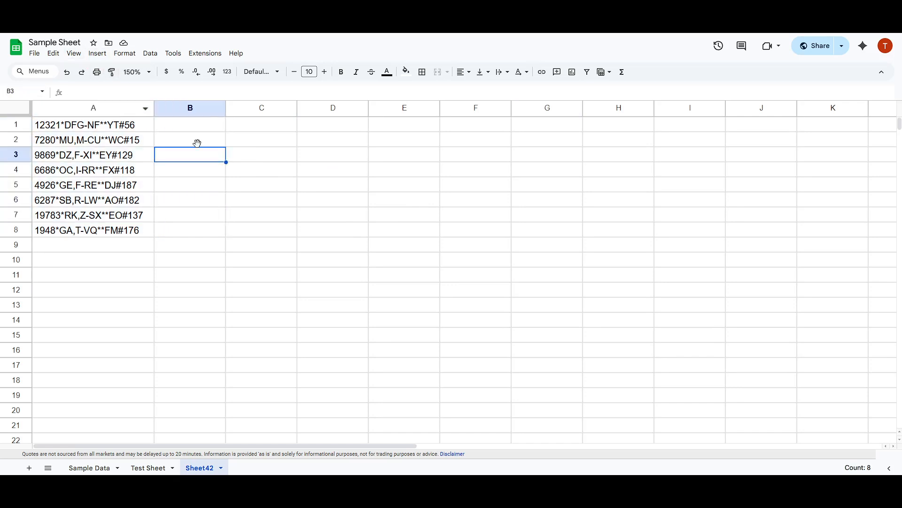
Open Find and replace from the Edit menu, then close it
{"action": "left_click", "coordinate": [60, 56]}
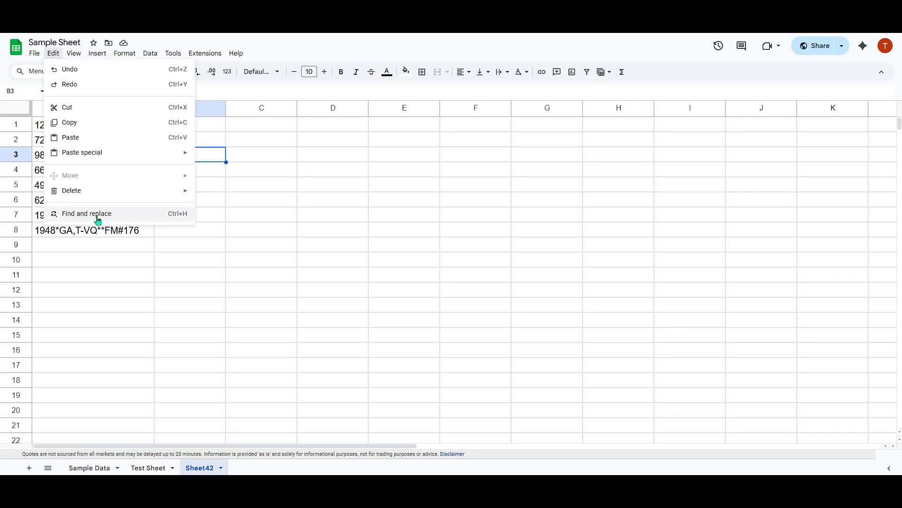
{"action": "left_click", "coordinate": [128, 222]}
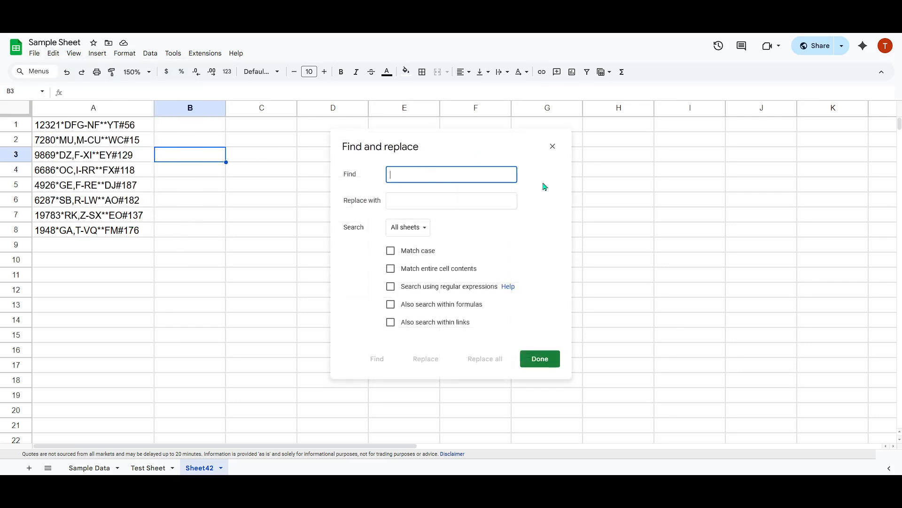
{"action": "left_click", "coordinate": [553, 147]}
Reopen and close Find and replace with Ctrl+H, then start typing the 'CTRL + H' note in F5
{"action": "left_click", "coordinate": [487, 242]}
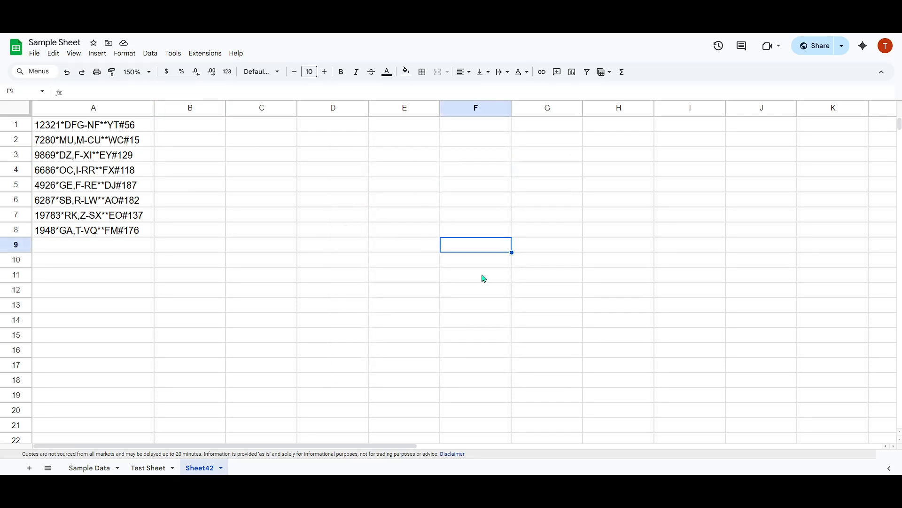
{"action": "key", "text": "ctrl+h"}
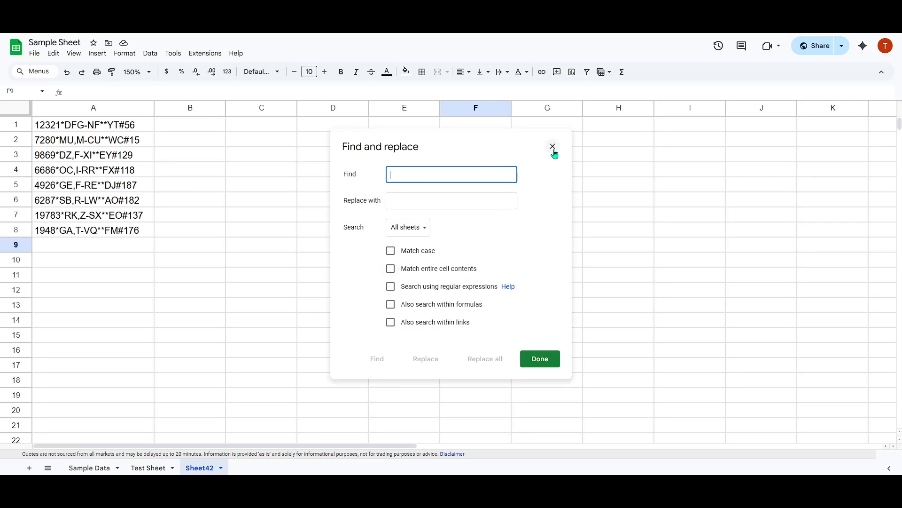
{"action": "left_click", "coordinate": [553, 148]}
{"action": "left_click", "coordinate": [470, 184]}
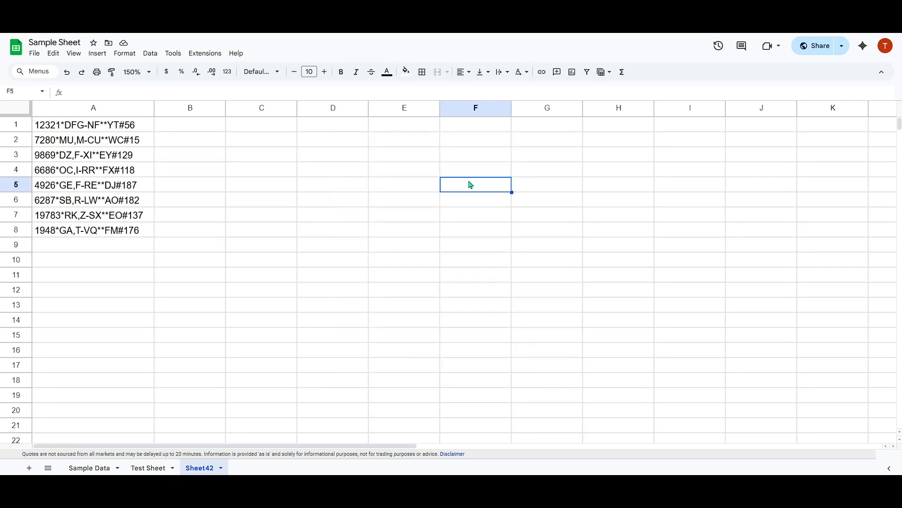
{"action": "type", "text": "CT"}
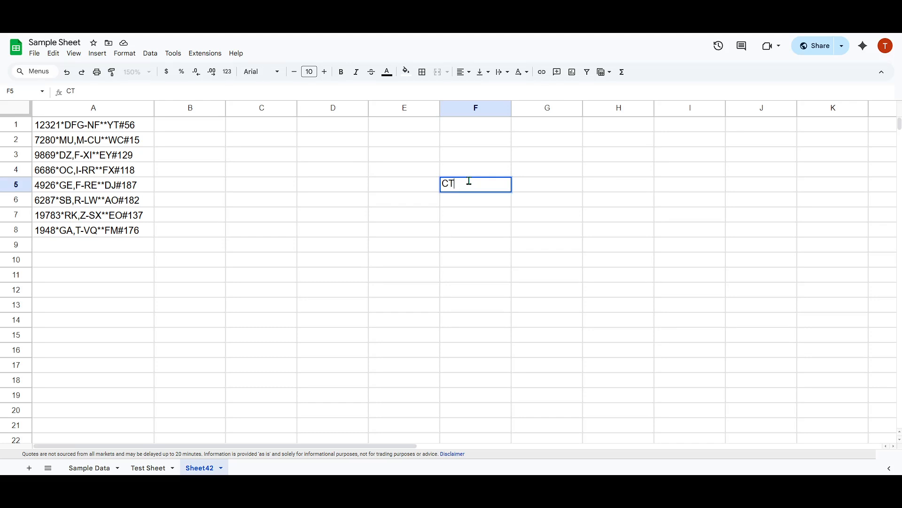
{"action": "type", "text": "LRL + H"}
Commit the F5 note and enter the pattern [*,#-] as the Find text
{"action": "key", "text": "Return"}
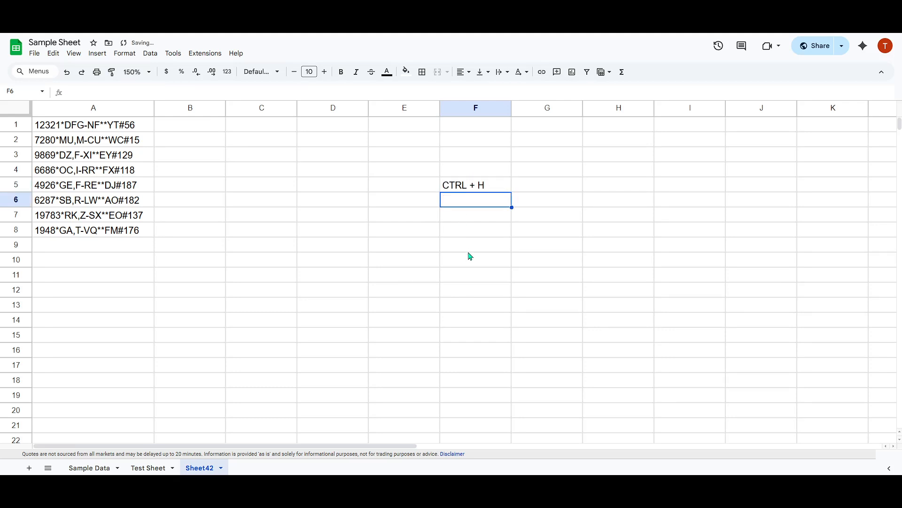
{"action": "key", "text": "ctrl+h"}
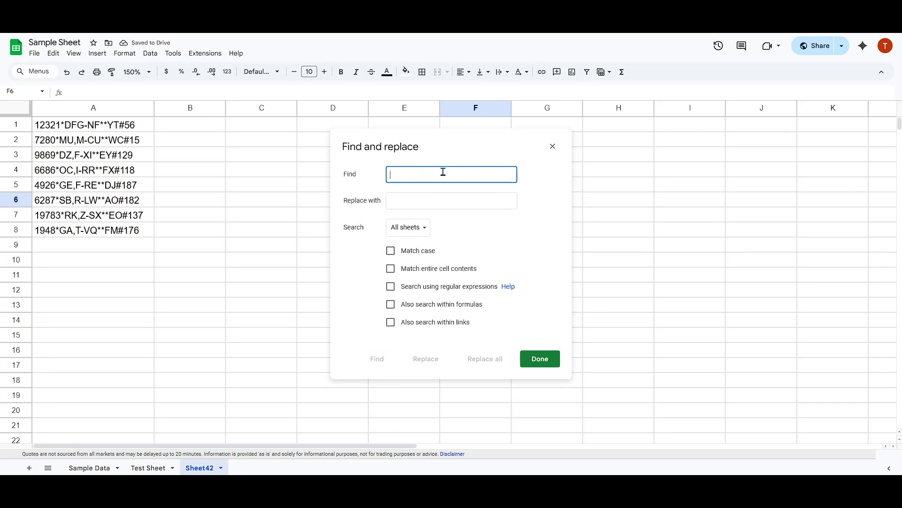
{"action": "type", "text": "["}
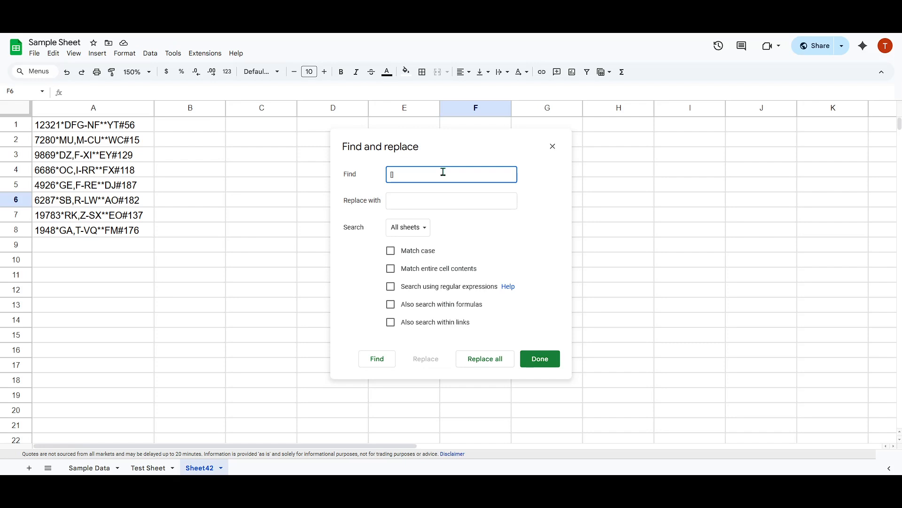
{"action": "type", "text": "*"}
{"action": "type", "text": ",#-"}
Clear a test entry from Replace with, leaving it empty, and choose This sheet as the search scope
{"action": "left_click", "coordinate": [411, 202]}
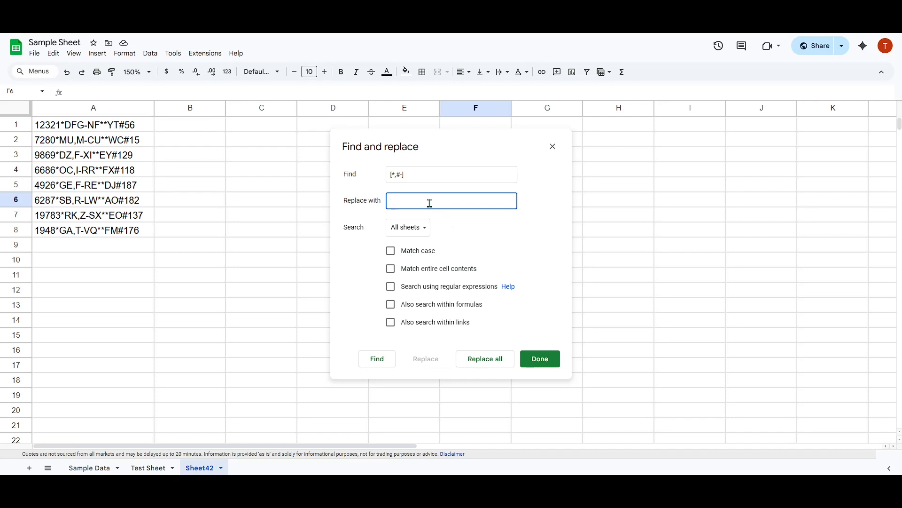
{"action": "type", "text": "1231231"}
{"action": "key", "text": "BackSpace"}
{"action": "key", "text": "BackSpace"}
{"action": "key", "text": "BackSpace"}
{"action": "key", "text": "BackSpace"}
{"action": "left_click", "coordinate": [408, 237]}
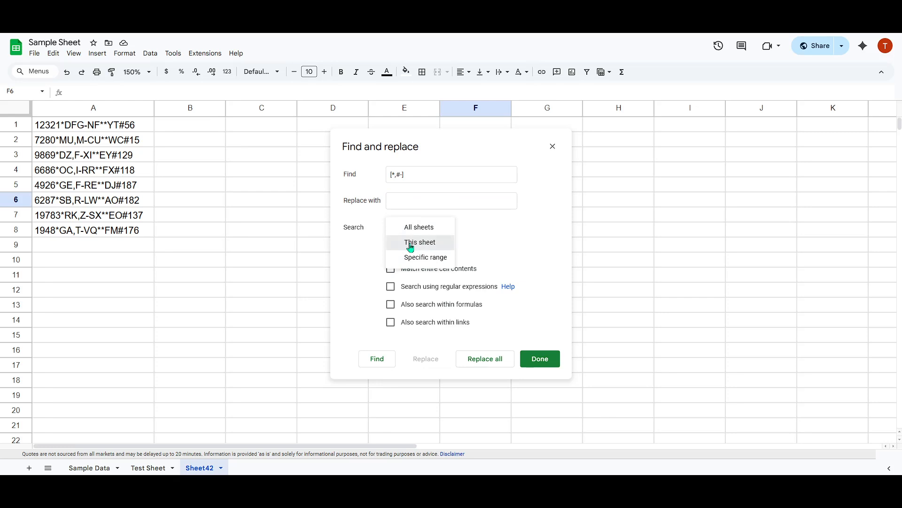
{"action": "left_click", "coordinate": [423, 244]}
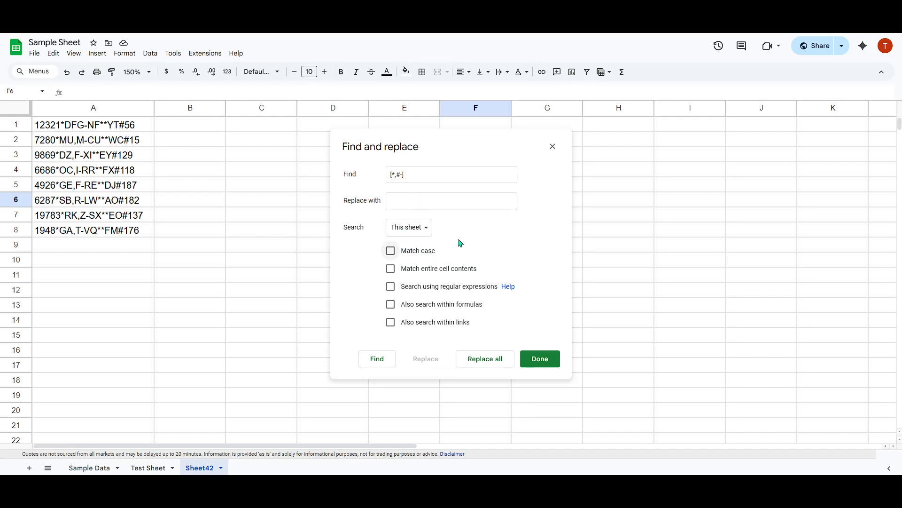
Tick Match case and Search using regular expressions
{"action": "left_click", "coordinate": [418, 254]}
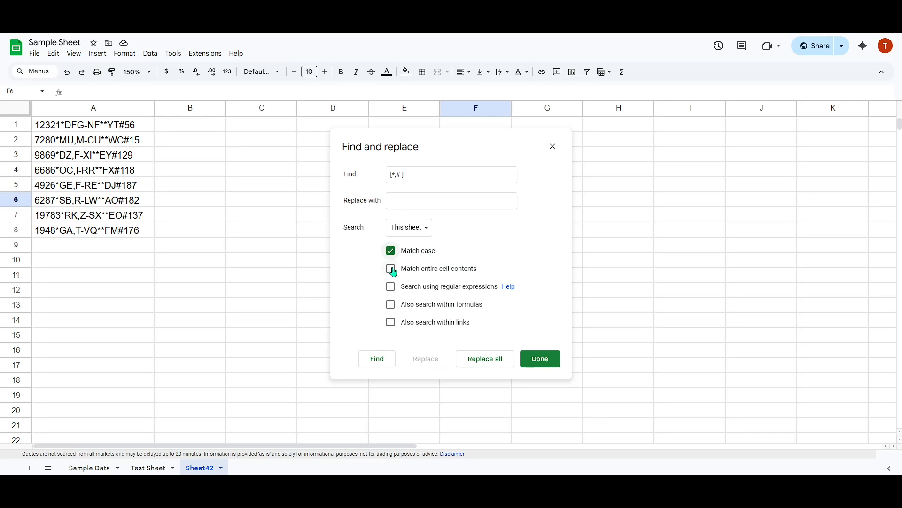
{"action": "left_click", "coordinate": [440, 287]}
Replace all matches of [*,#-] with nothing and close the dialog
{"action": "left_click", "coordinate": [479, 360]}
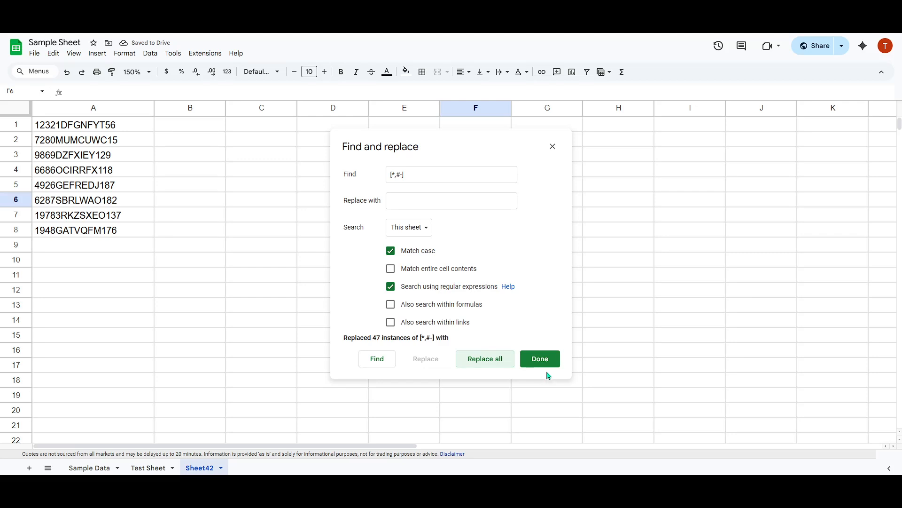
{"action": "left_click", "coordinate": [443, 336]}
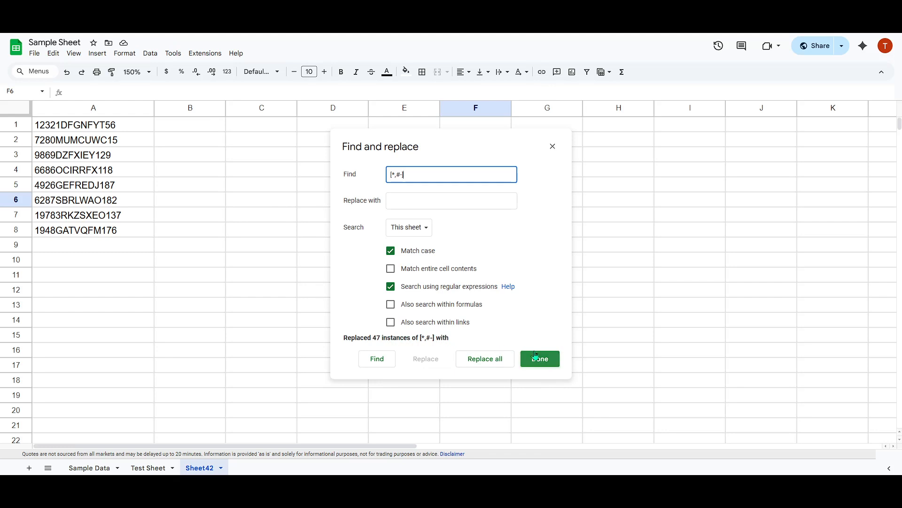
{"action": "left_click", "coordinate": [547, 361]}
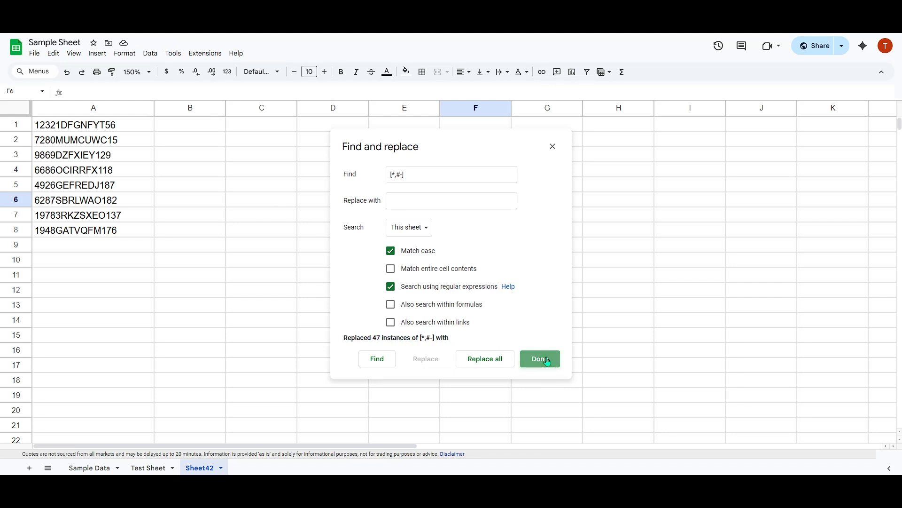
Review the cleaned codes in A4:A8, then click away onto empty cells C5 and C12
{"action": "left_click_drag", "start_coordinate": [113, 230], "coordinate": [100, 134]}
{"action": "left_click", "coordinate": [233, 190]}
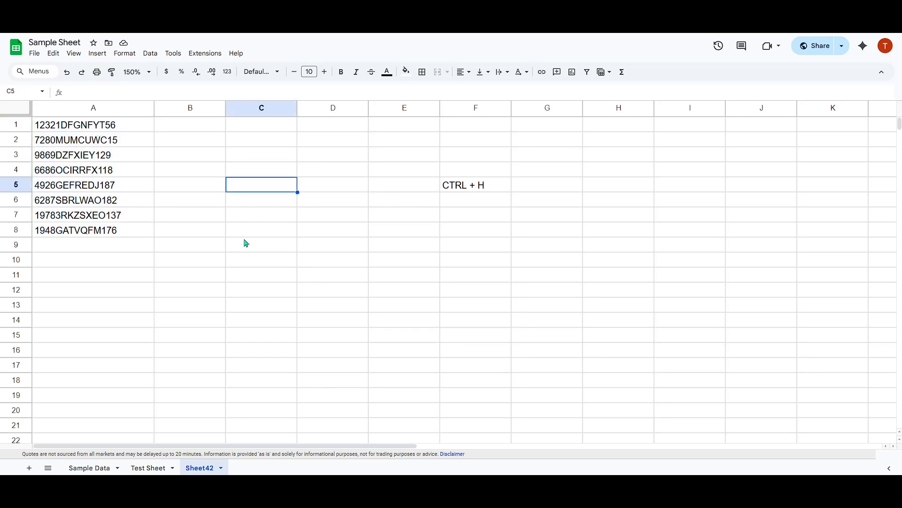
{"action": "left_click", "coordinate": [279, 295]}
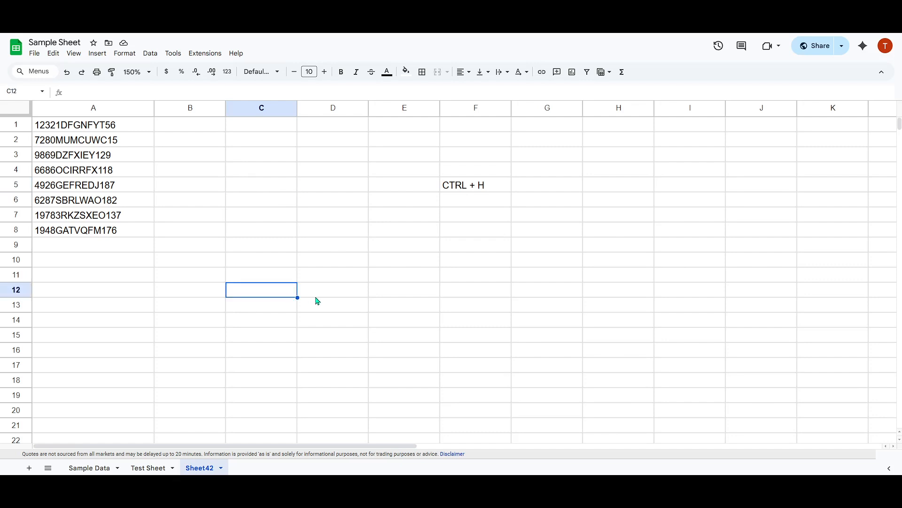